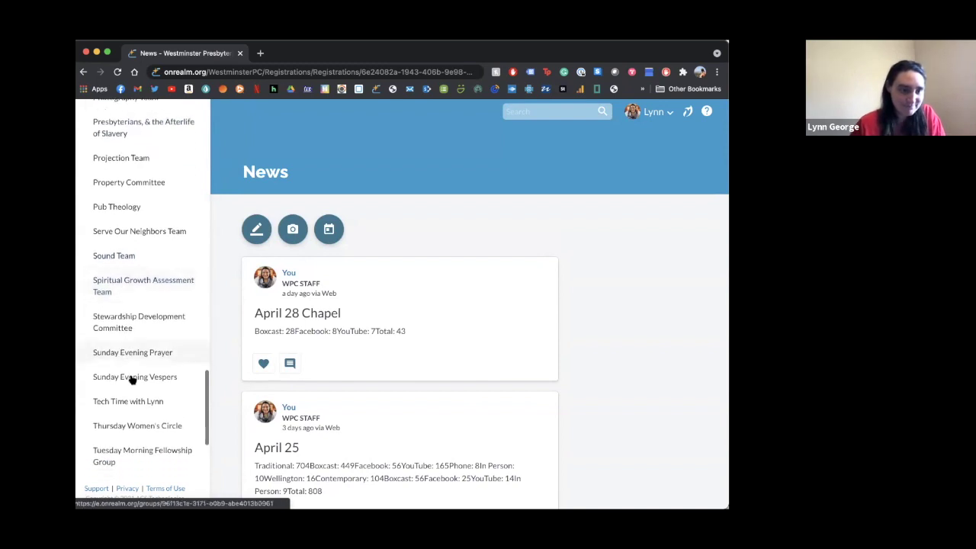
# Step: Open the Tech Time group's participant list, view the first participant's profile and return to the list
pyautogui.click(131, 398)
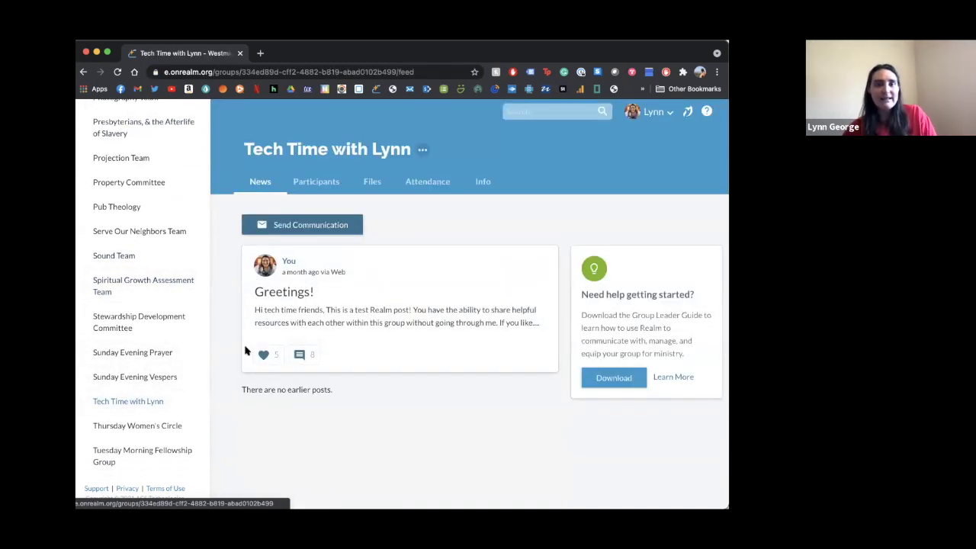
pyautogui.click(314, 186)
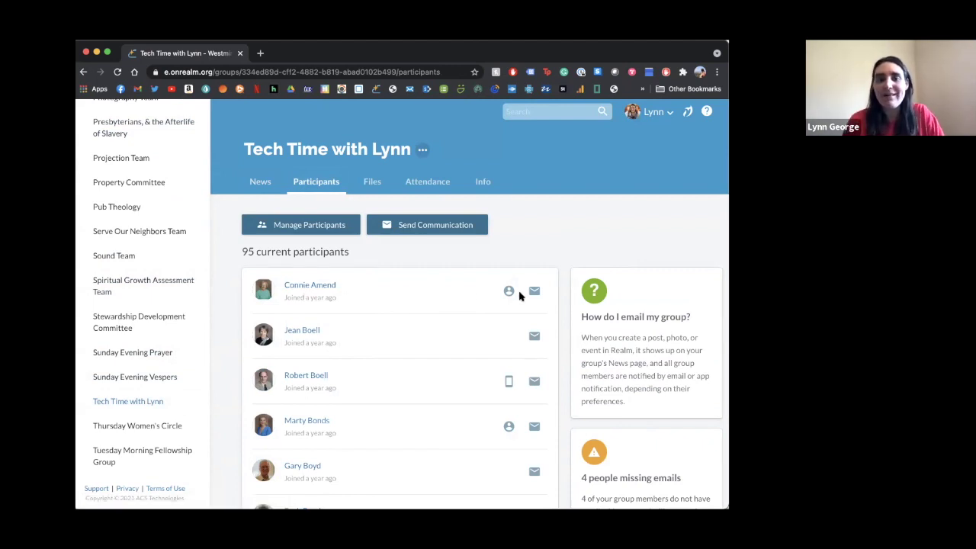
pyautogui.click(329, 286)
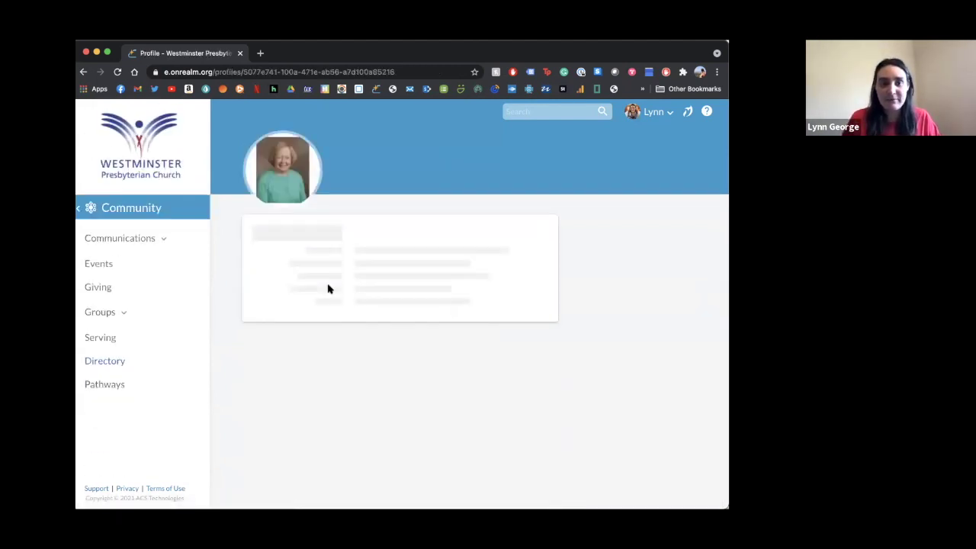
pyautogui.click(83, 71)
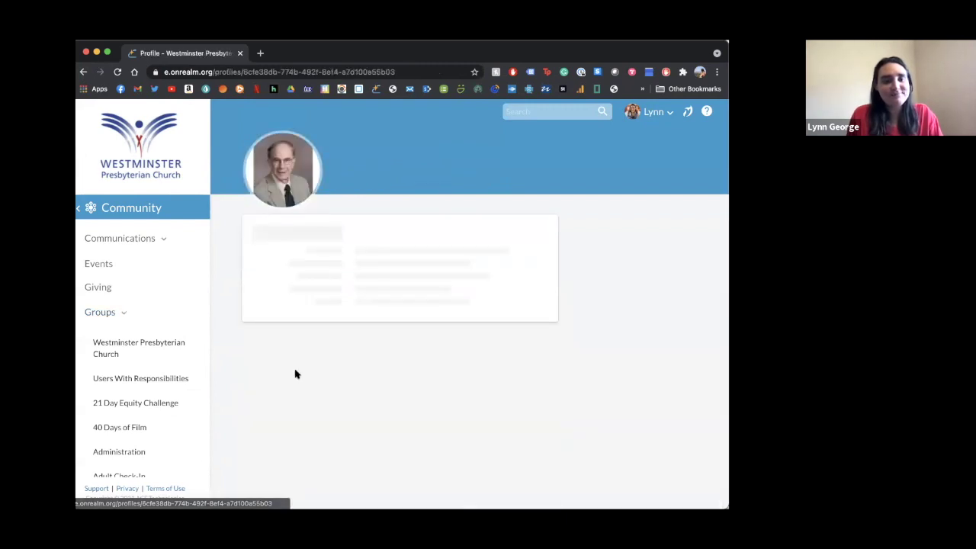
# Step: View the third participant's contact information and group memberships, and return to the participant list
pyautogui.click(291, 375)
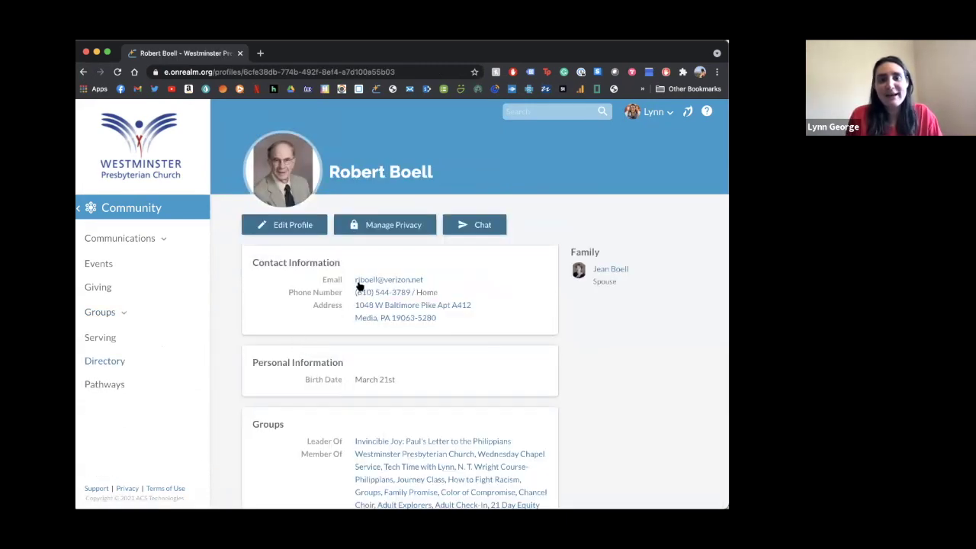
pyautogui.scroll(-2, 311, 383)
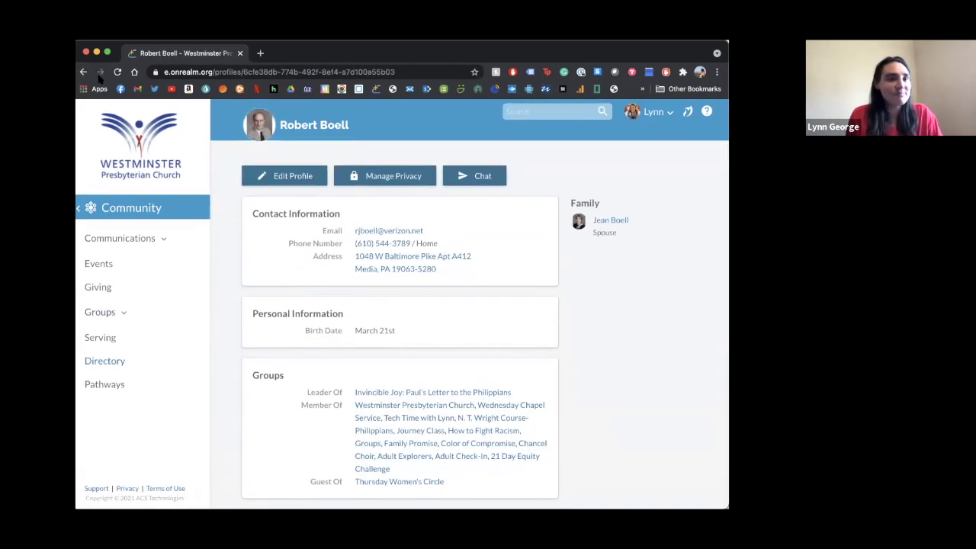
pyautogui.click(84, 71)
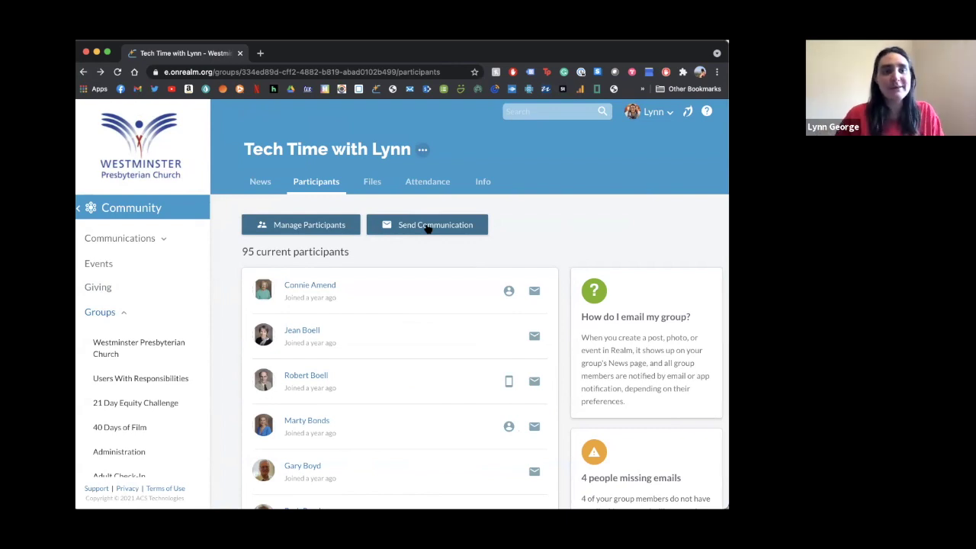
# Step: Return to the Tech Time group's news feed and look through the list of groups
pyautogui.click(249, 189)
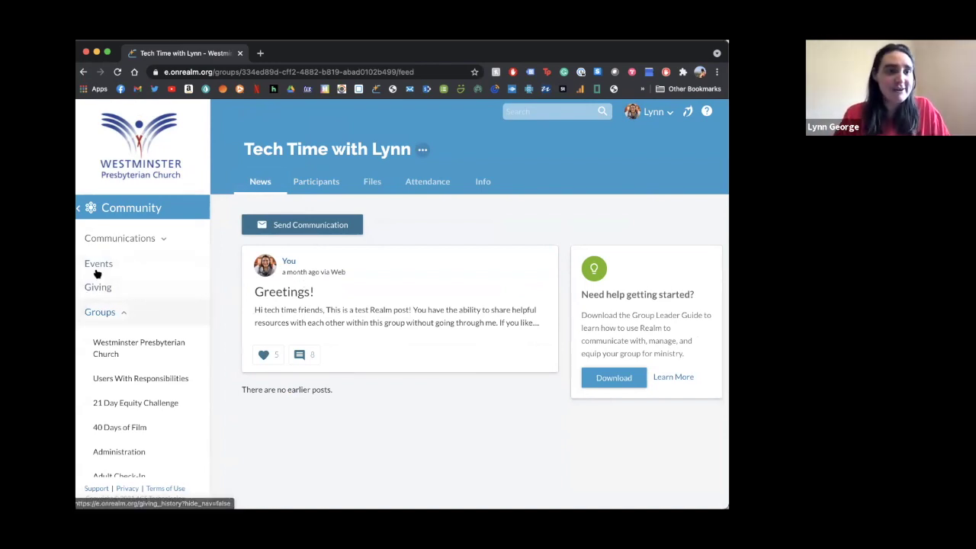
pyautogui.scroll(-3, 120, 338)
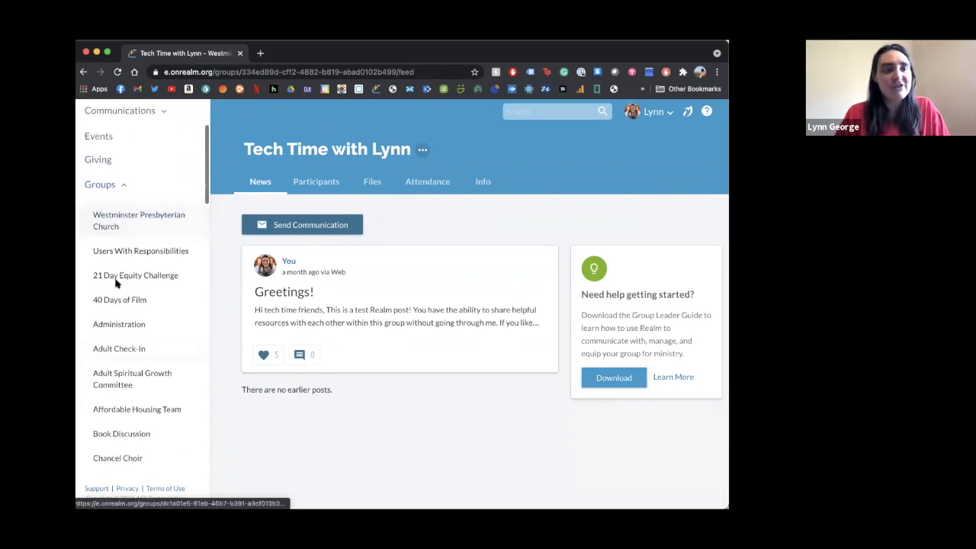
pyautogui.scroll(1, 90, 194)
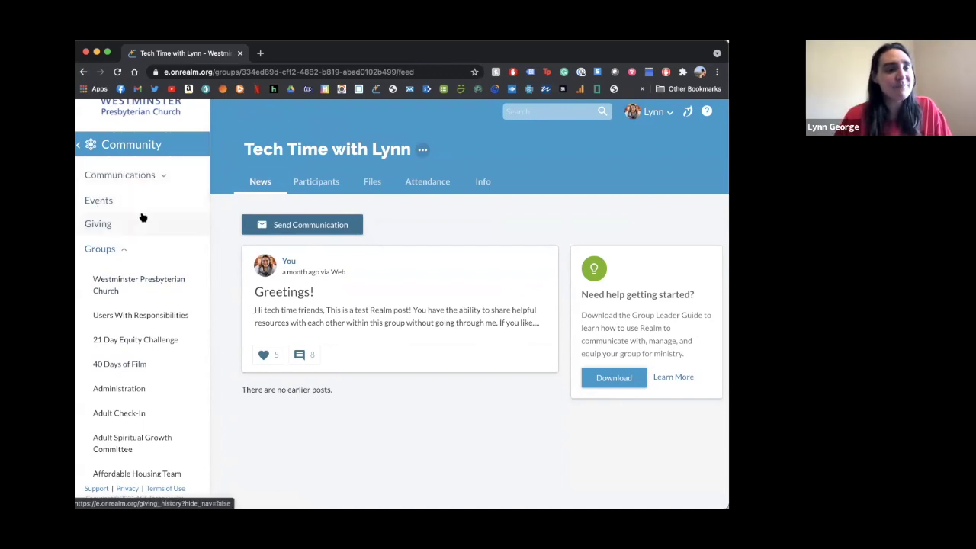
# Step: Open the notification settings of the signed-in account
pyautogui.click(644, 113)
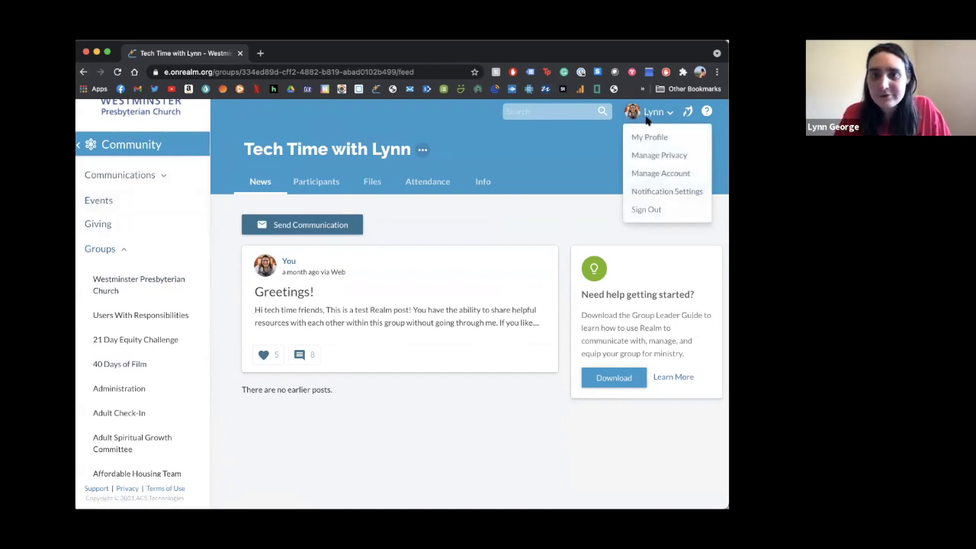
pyautogui.click(616, 147)
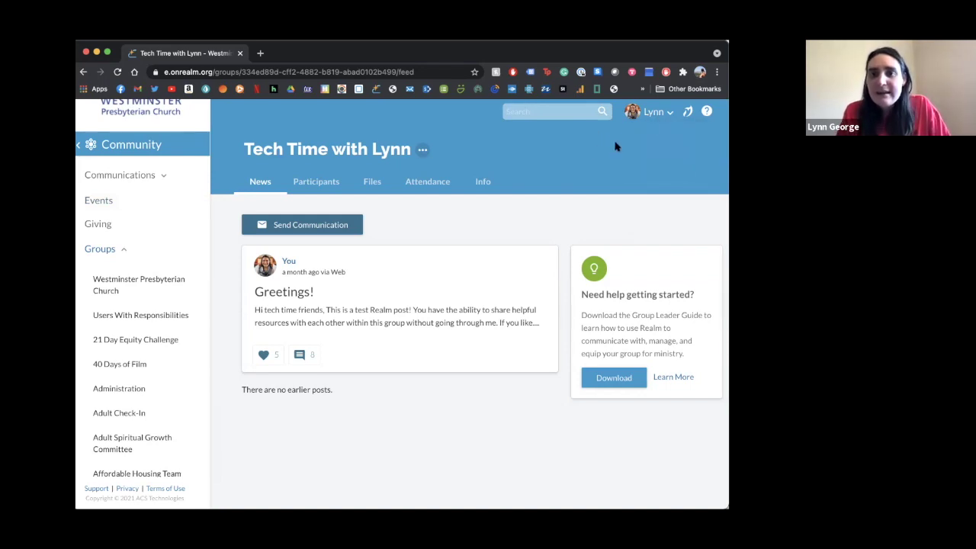
pyautogui.click(650, 115)
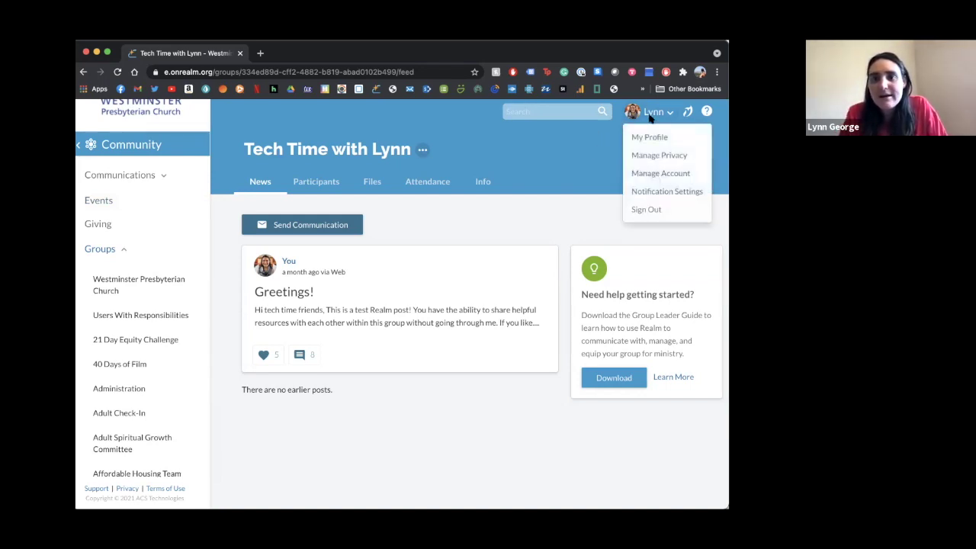
pyautogui.click(639, 194)
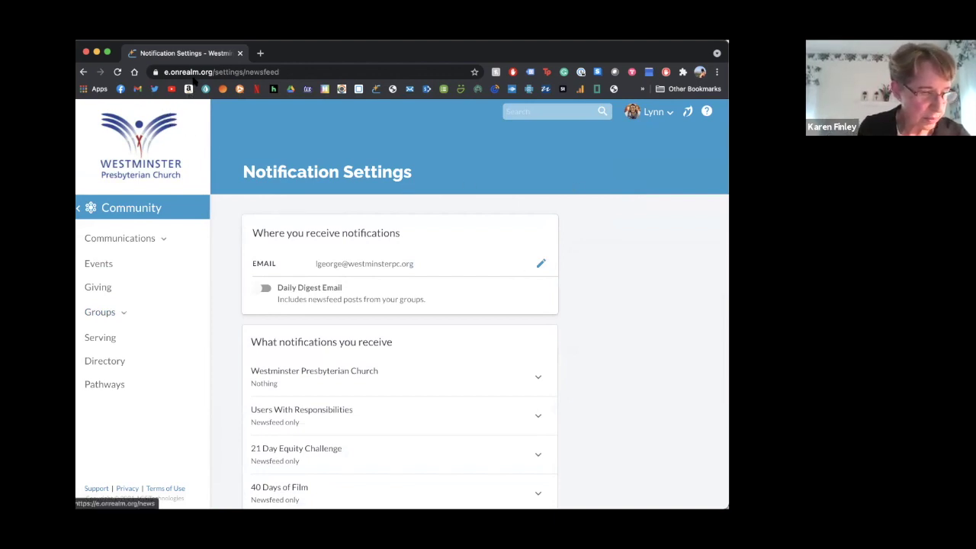
# Step: Enter the church's Realm address onrealm.org/WestminsterPC in the browser, removing the suggested registration path, without loading it
pyautogui.click(194, 73)
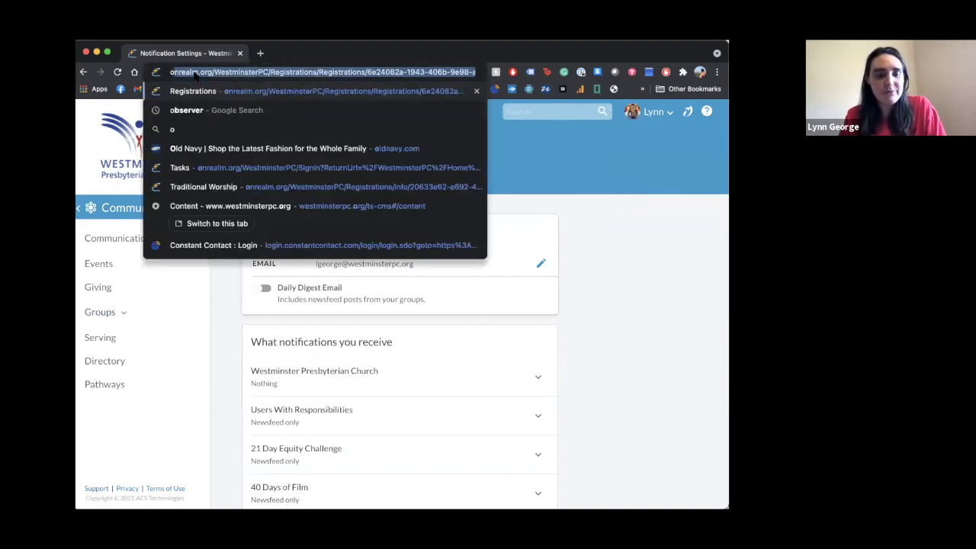
pyautogui.write('ob\\\\\\\\')
pyautogui.press('BackSpace')
pyautogui.press('BackSpace')
pyautogui.press('BackSpace')
pyautogui.press('BackSpace')
pyautogui.press('BackSpace')
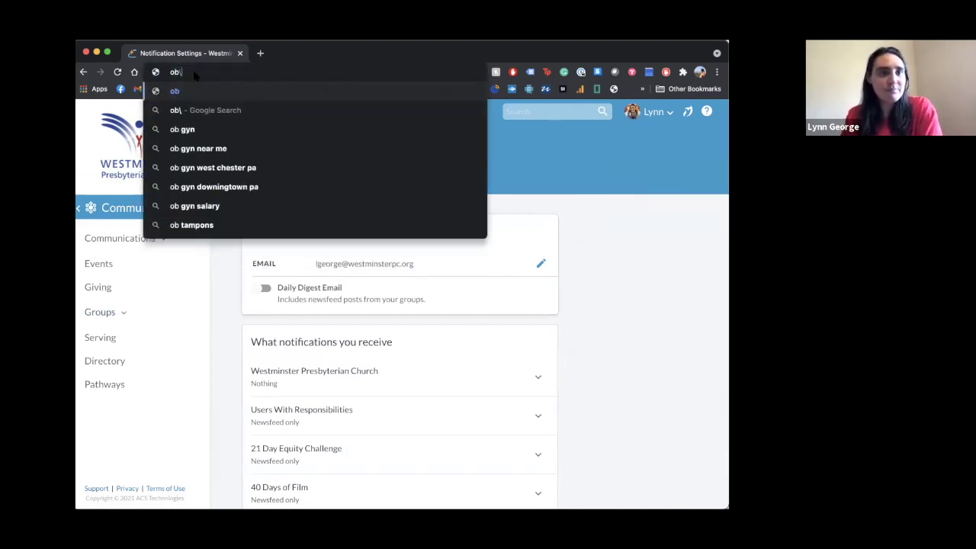
pyautogui.write('nrea')
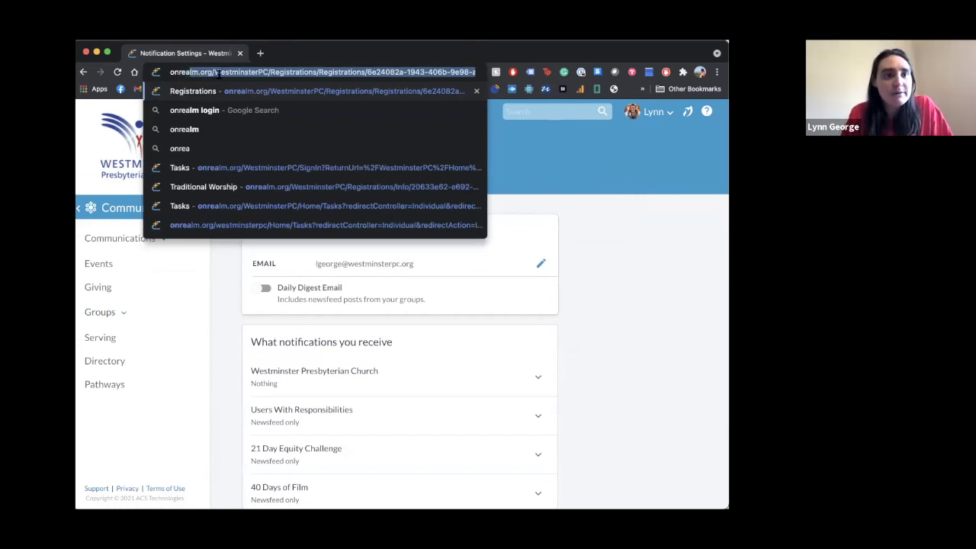
pyautogui.click(271, 72)
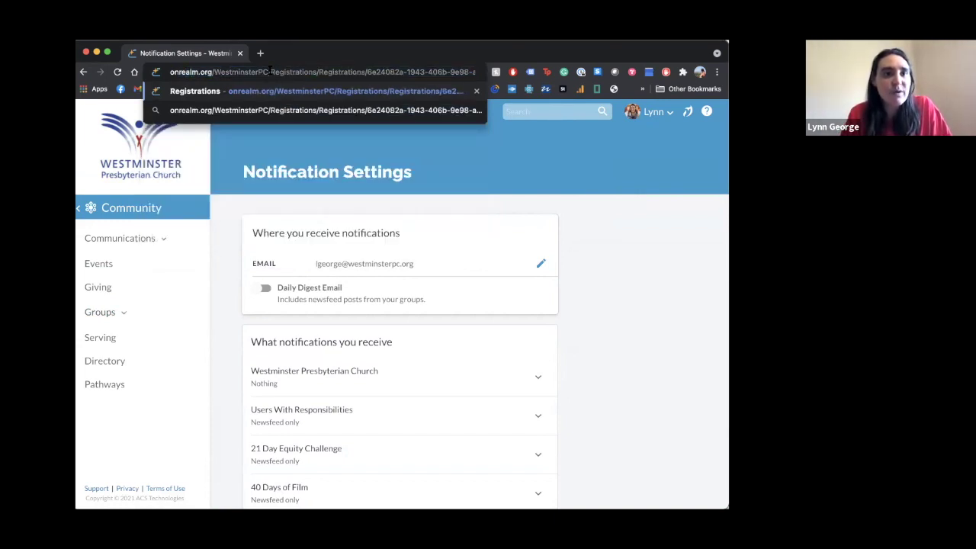
pyautogui.moveTo(271, 71); pyautogui.dragTo(463, 86)
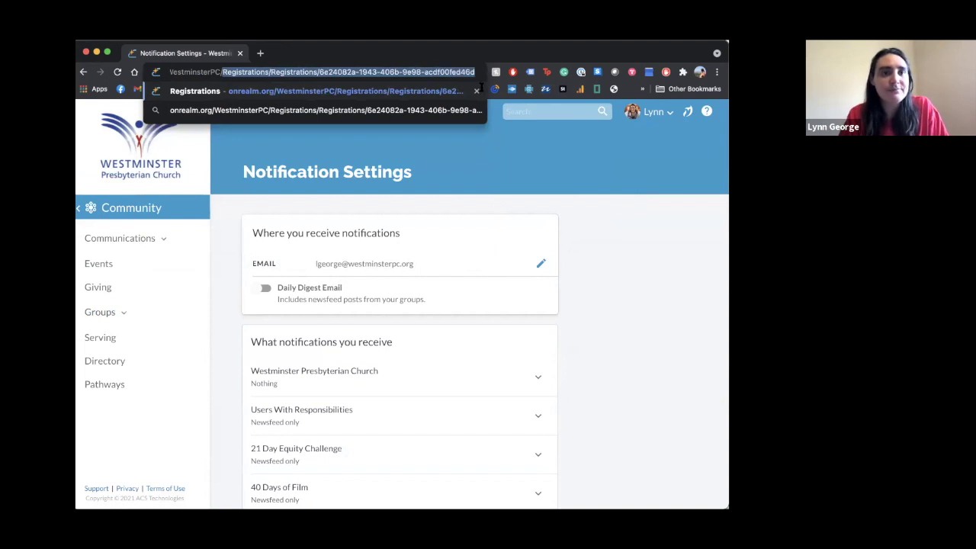
pyautogui.press('BackSpace')
pyautogui.press('BackSpace')
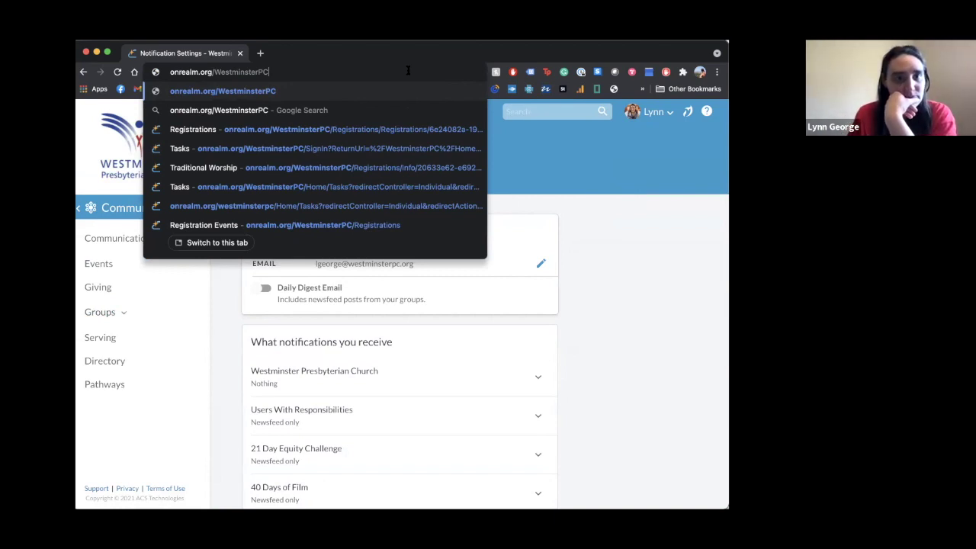
pyautogui.click(649, 212)
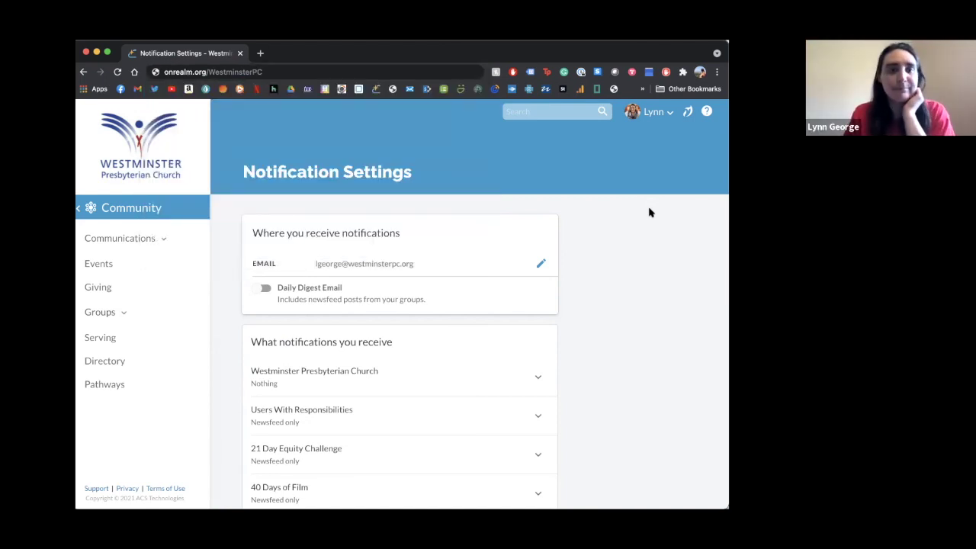
# Step: Reopen the notification settings and examine the Tech Time group's email options for inbox and newsfeed activity
pyautogui.click(655, 112)
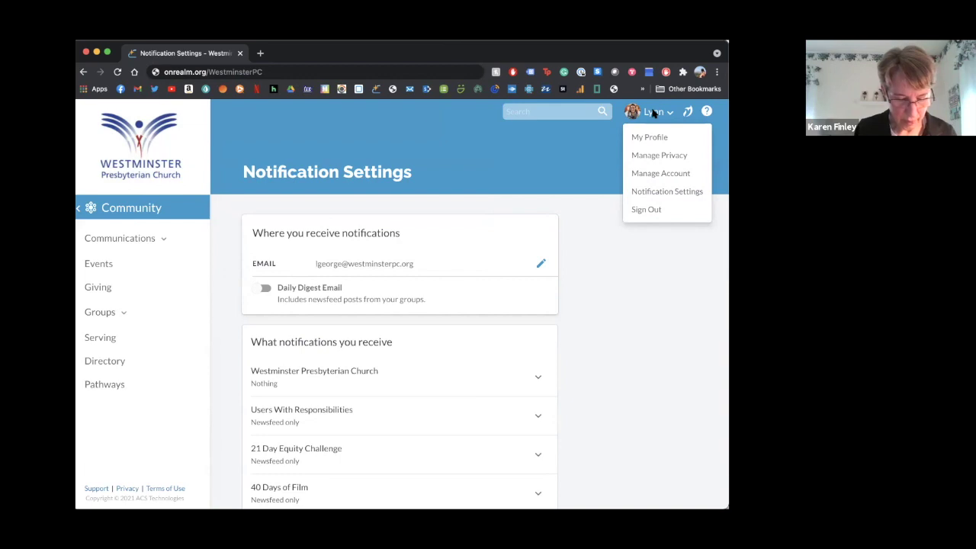
pyautogui.click(662, 196)
pyautogui.scroll(-2, 599, 259)
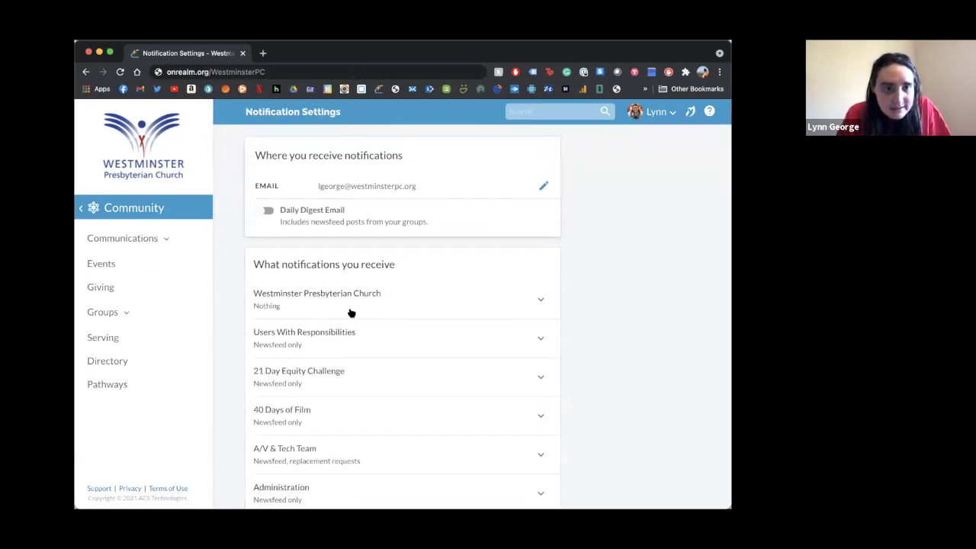
pyautogui.scroll(-5, 351, 312)
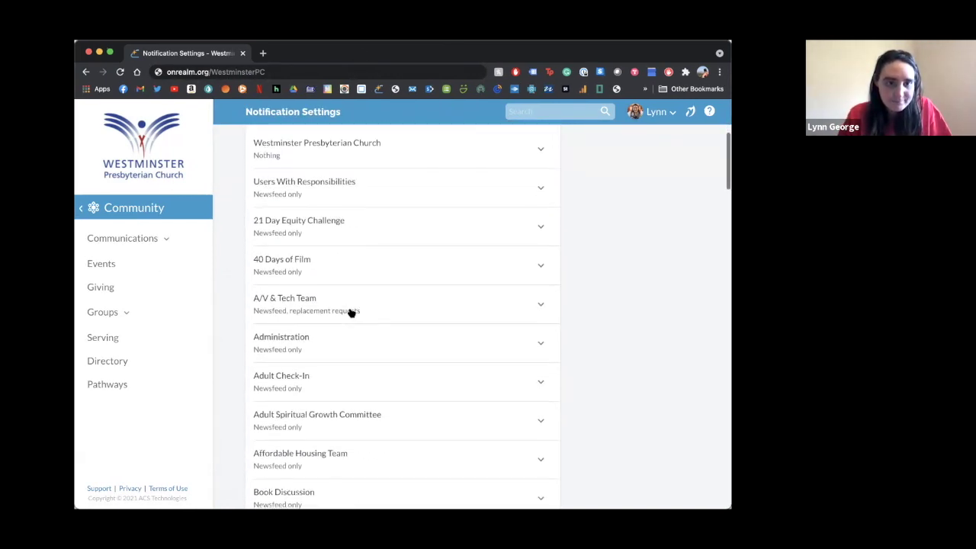
pyautogui.scroll(-12, 351, 313)
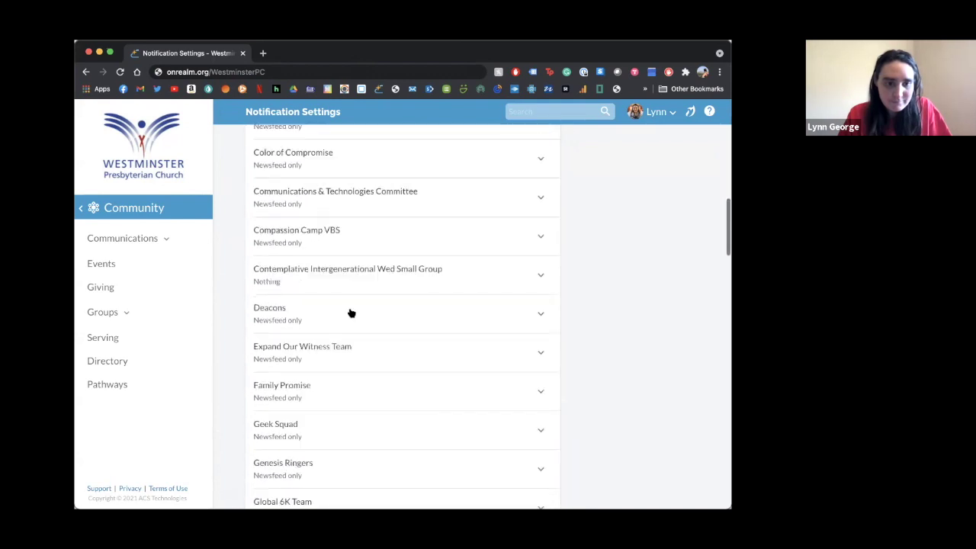
pyautogui.scroll(-20, 350, 312)
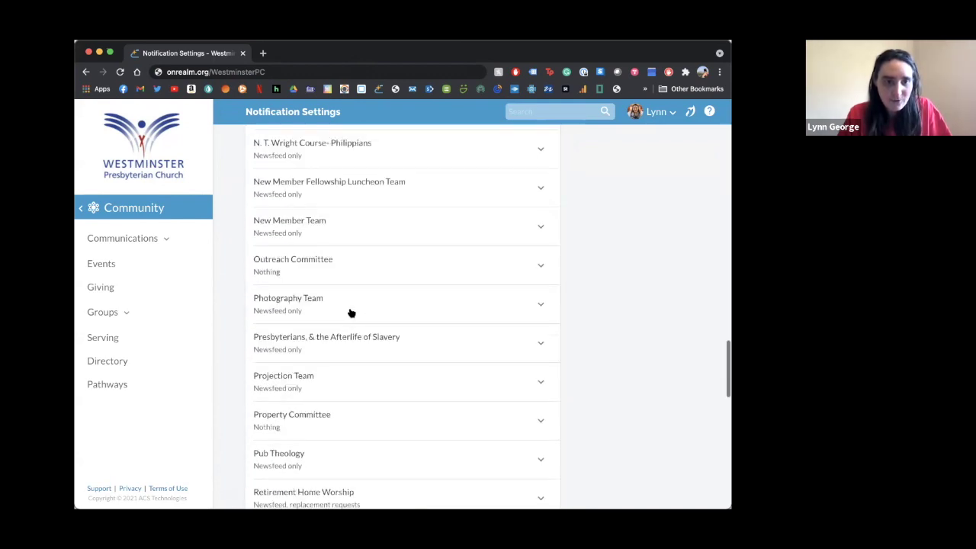
pyautogui.scroll(-20, 350, 312)
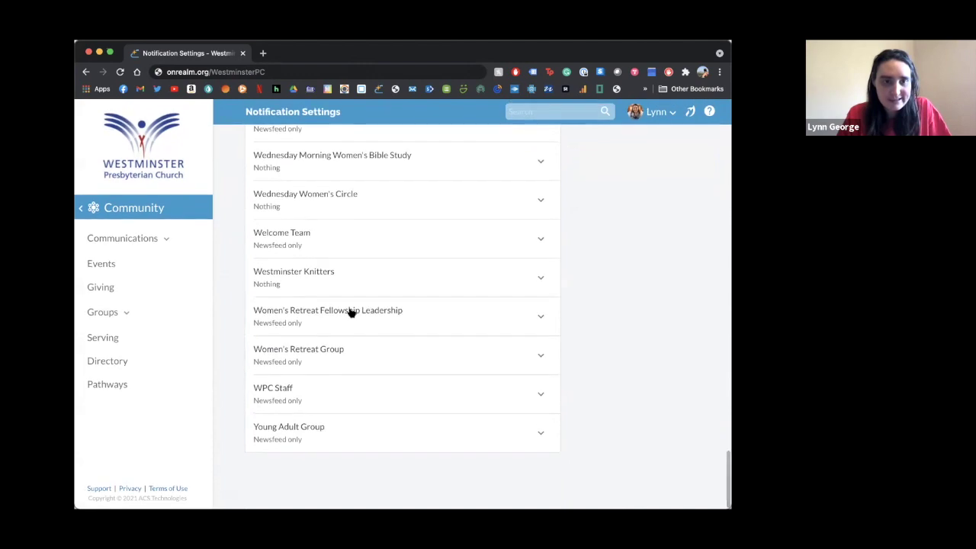
pyautogui.scroll(6, 350, 313)
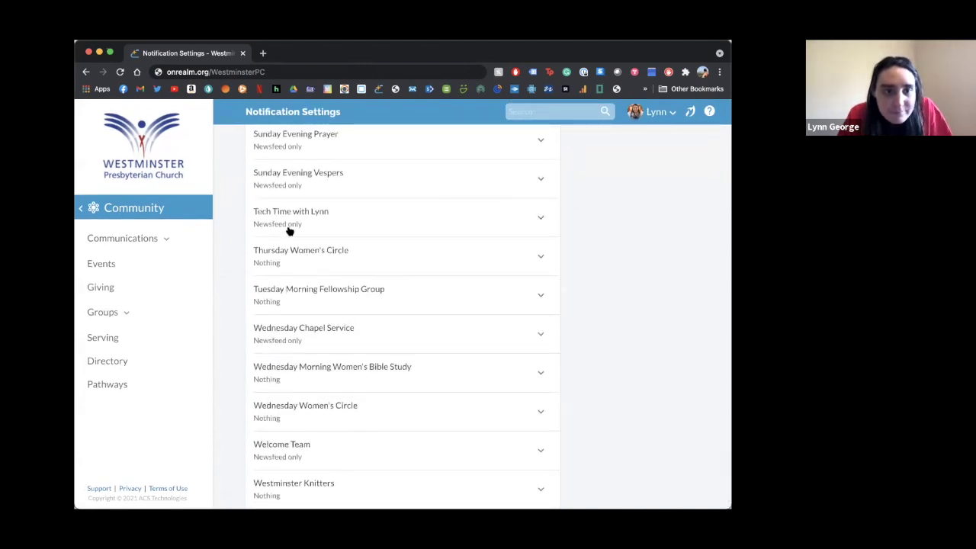
pyautogui.click(541, 220)
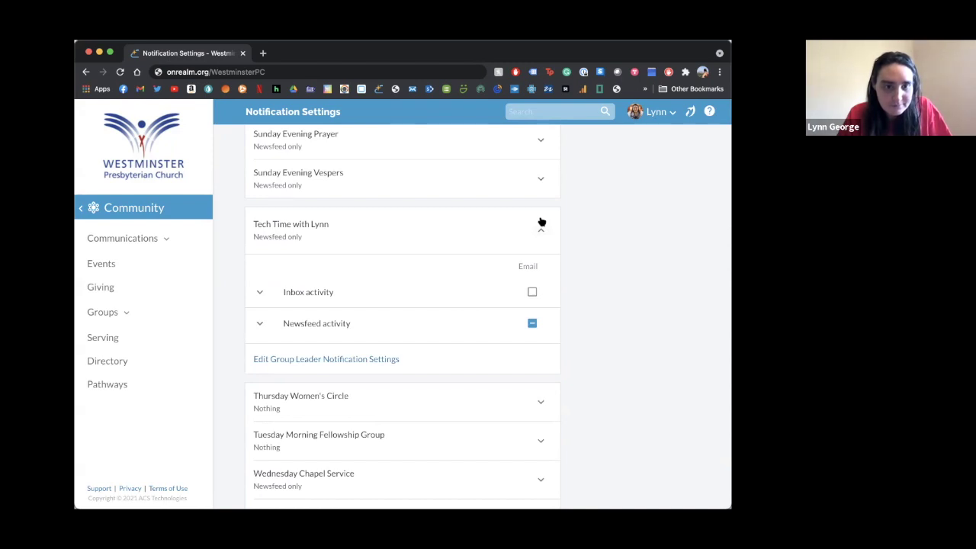
pyautogui.click(540, 222)
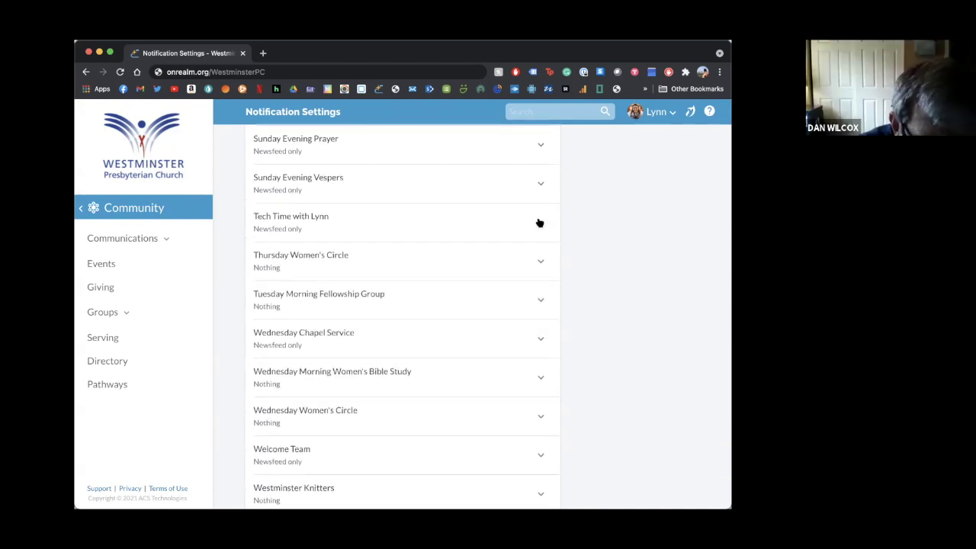
# Step: View the email delivery options for all notifications and close them without making a change
pyautogui.scroll(15, 539, 222)
pyautogui.scroll(5, 538, 223)
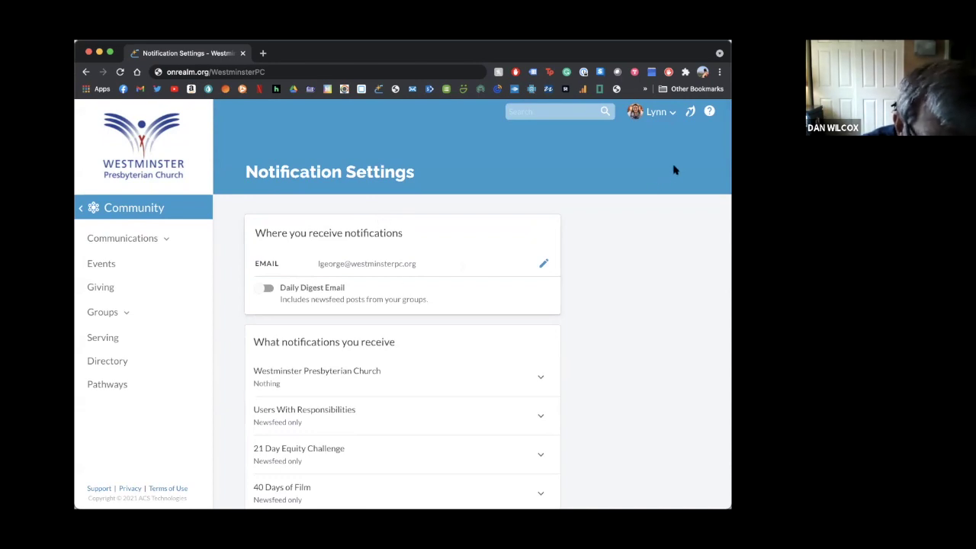
pyautogui.click(543, 264)
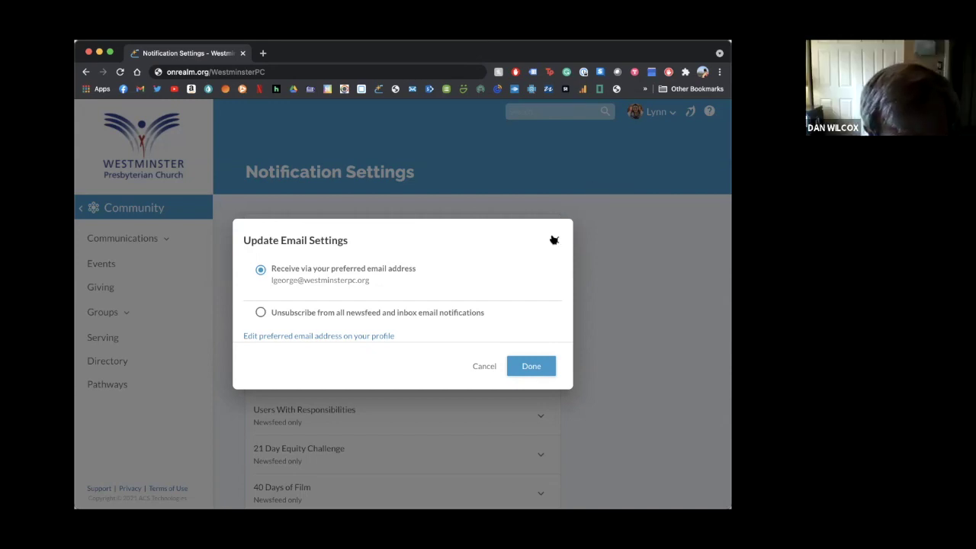
pyautogui.click(554, 239)
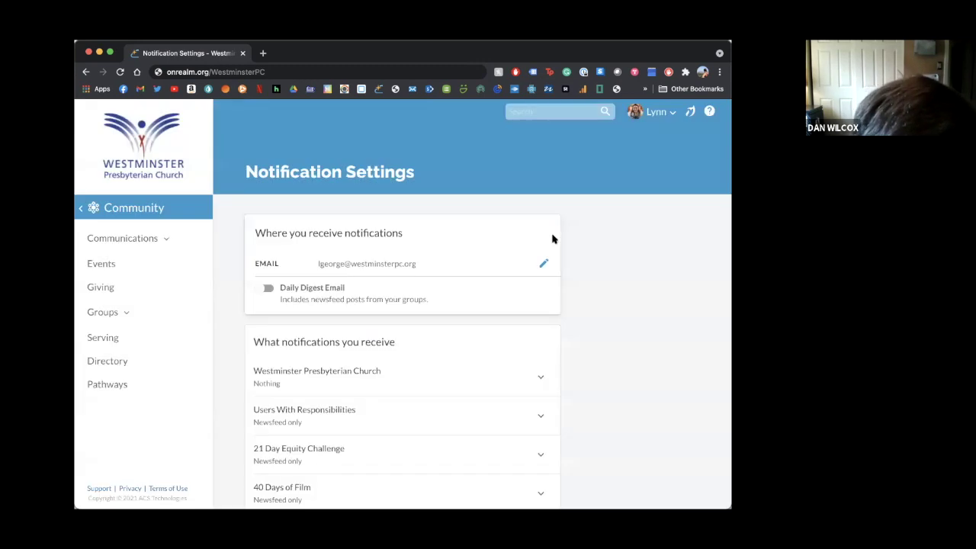